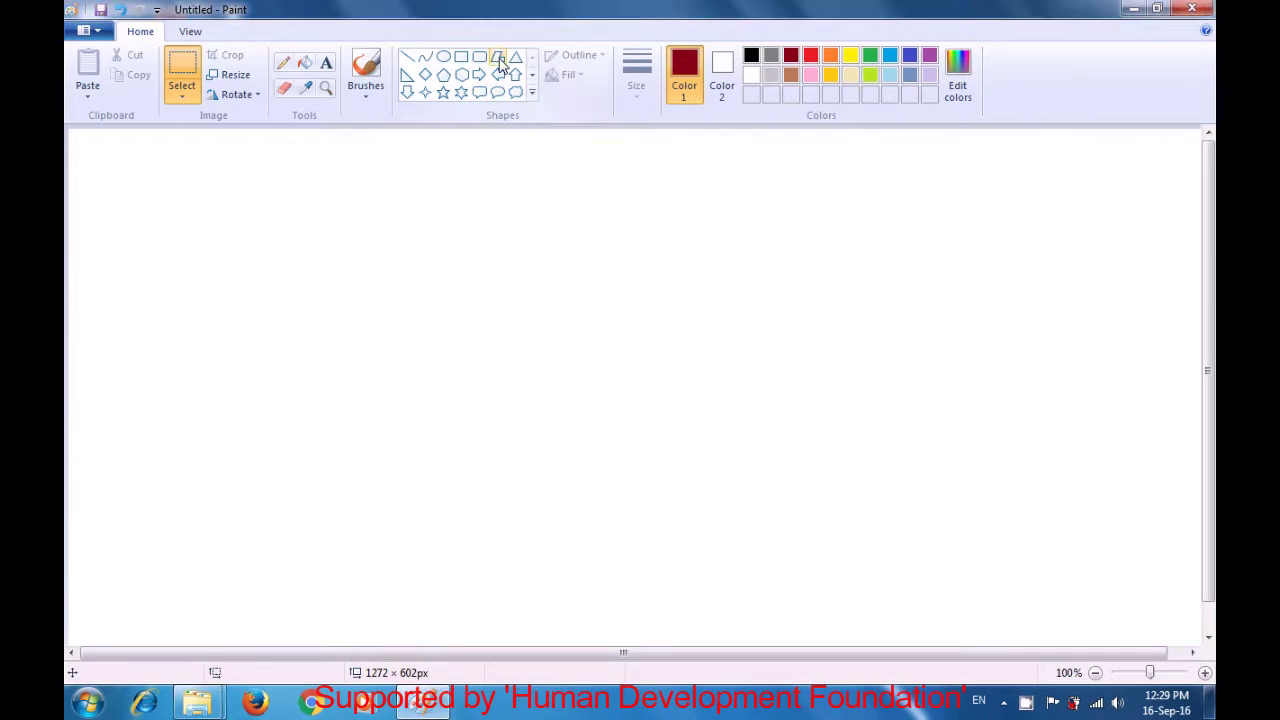
# Draw a small round butterfly head near the upper middle of the canvas with the black Polygon shape and second-thinnest outline
pyautogui.click(500, 60)
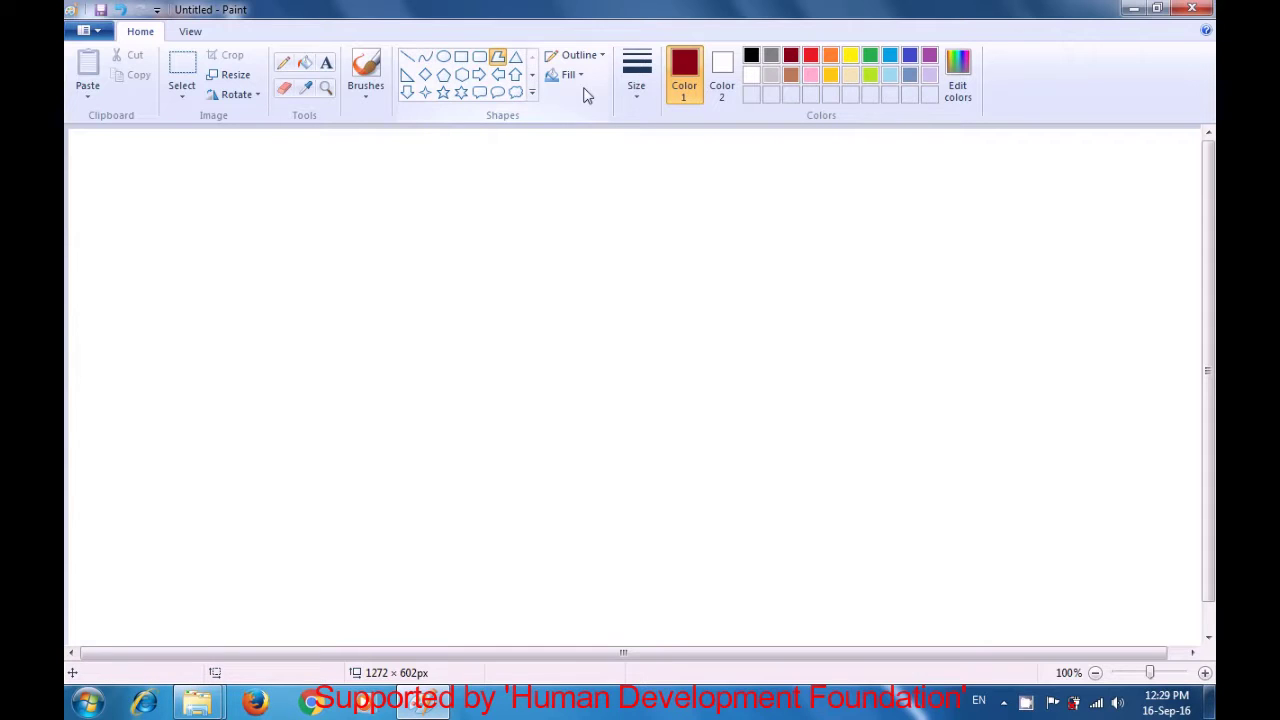
pyautogui.click(636, 80)
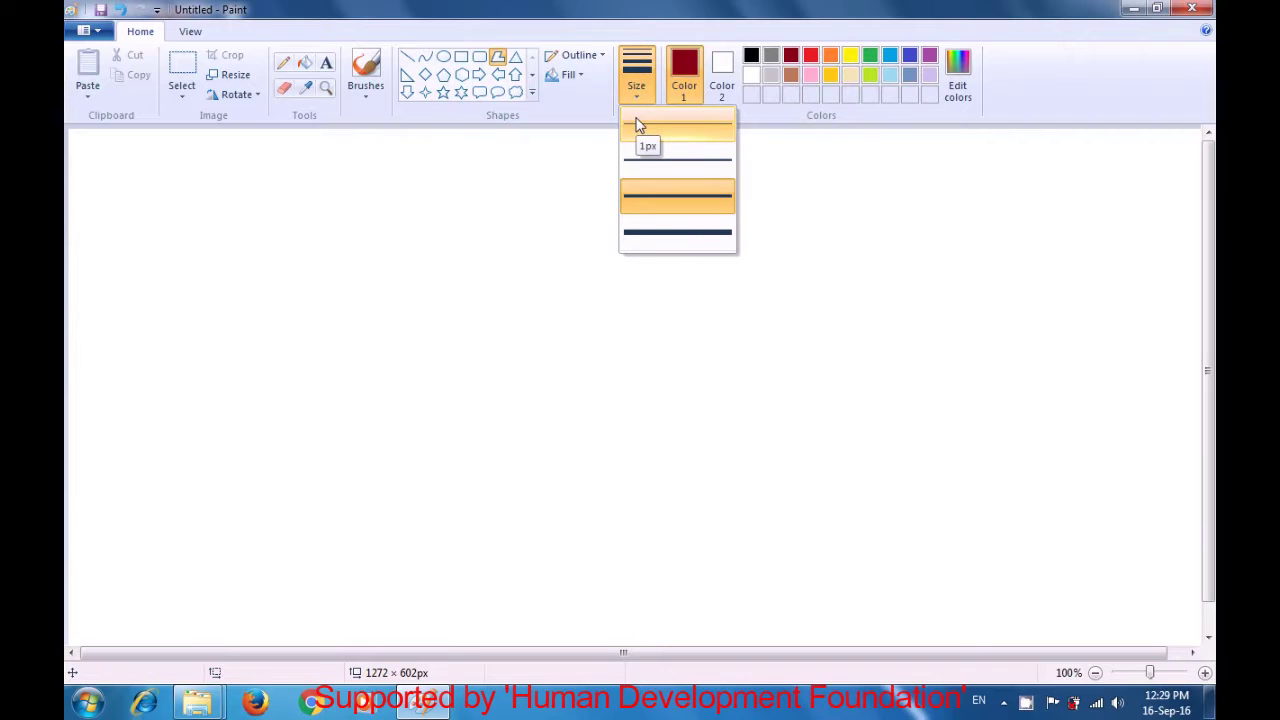
pyautogui.click(682, 163)
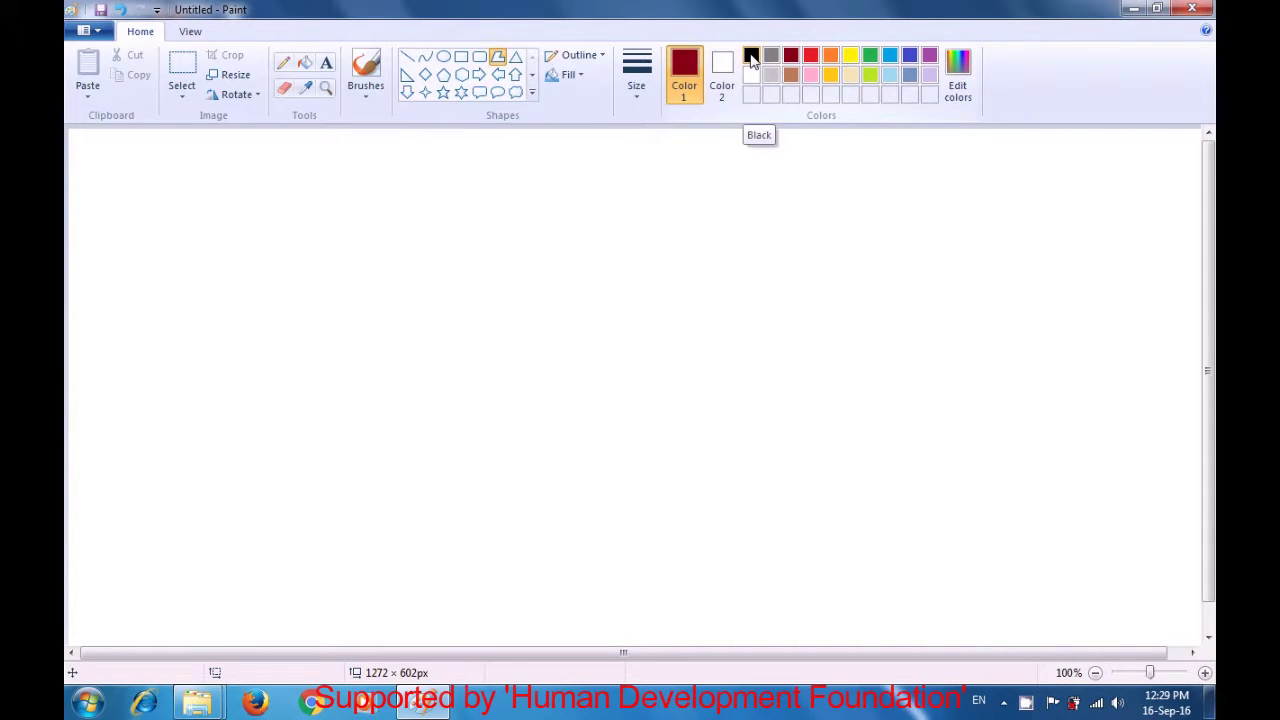
pyautogui.click(751, 56)
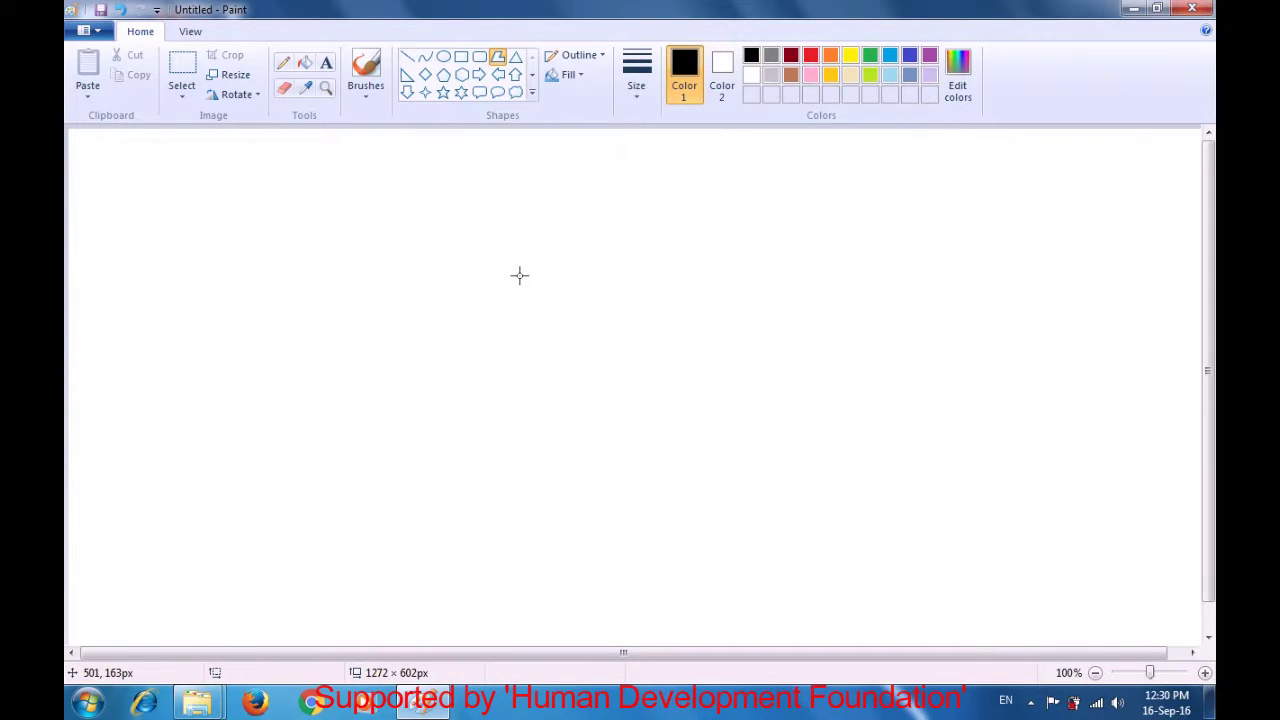
pyautogui.moveTo(519, 275)
pyautogui.mouseDown()
pyautogui.moveTo(539, 283)
pyautogui.moveTo(518, 281)
pyautogui.mouseUp()
pyautogui.click(558, 243)
# Draw two straight black antennae slanting outward from the head, the left one about 45 × 45 px
pyautogui.moveTo(541, 266)
pyautogui.mouseDown()
pyautogui.moveTo(574, 246)
pyautogui.moveTo(576, 223)
pyautogui.mouseUp()
pyautogui.moveTo(576, 223); pyautogui.dragTo(576, 224)
pyautogui.click(624, 222)
pyautogui.moveTo(516, 268); pyautogui.dragTo(479, 230)
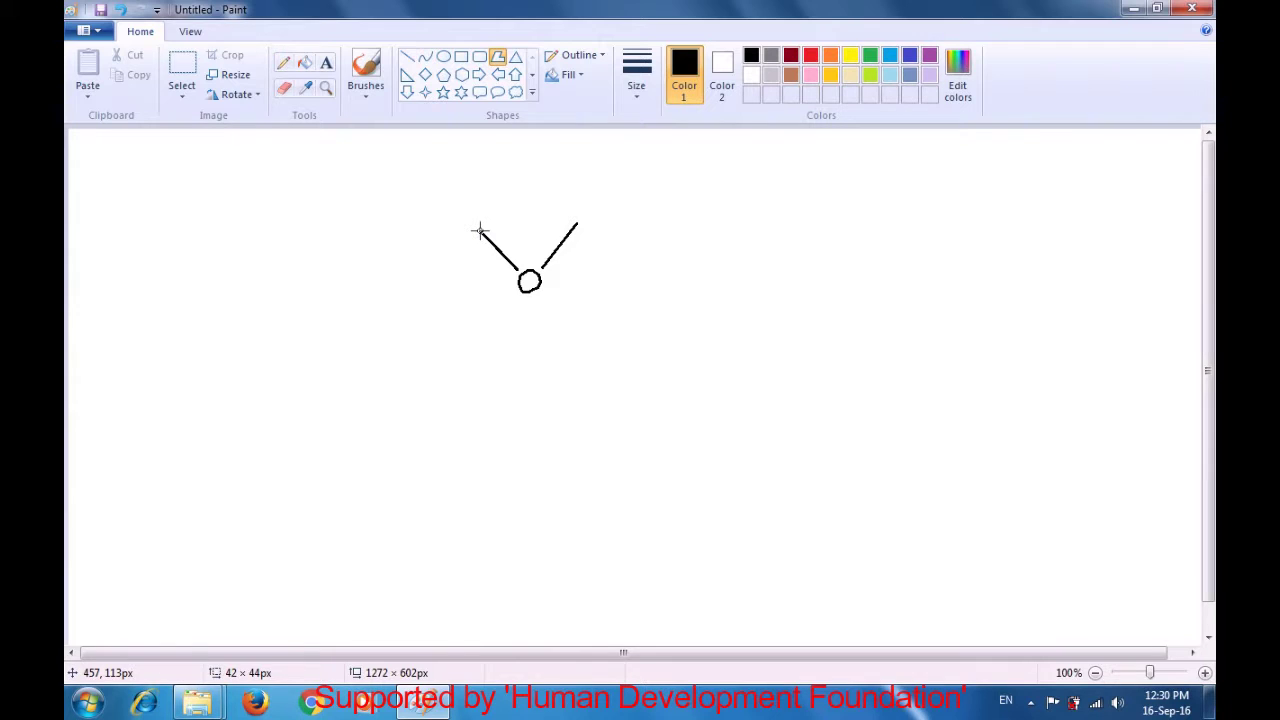
pyautogui.moveTo(480, 231); pyautogui.dragTo(477, 230)
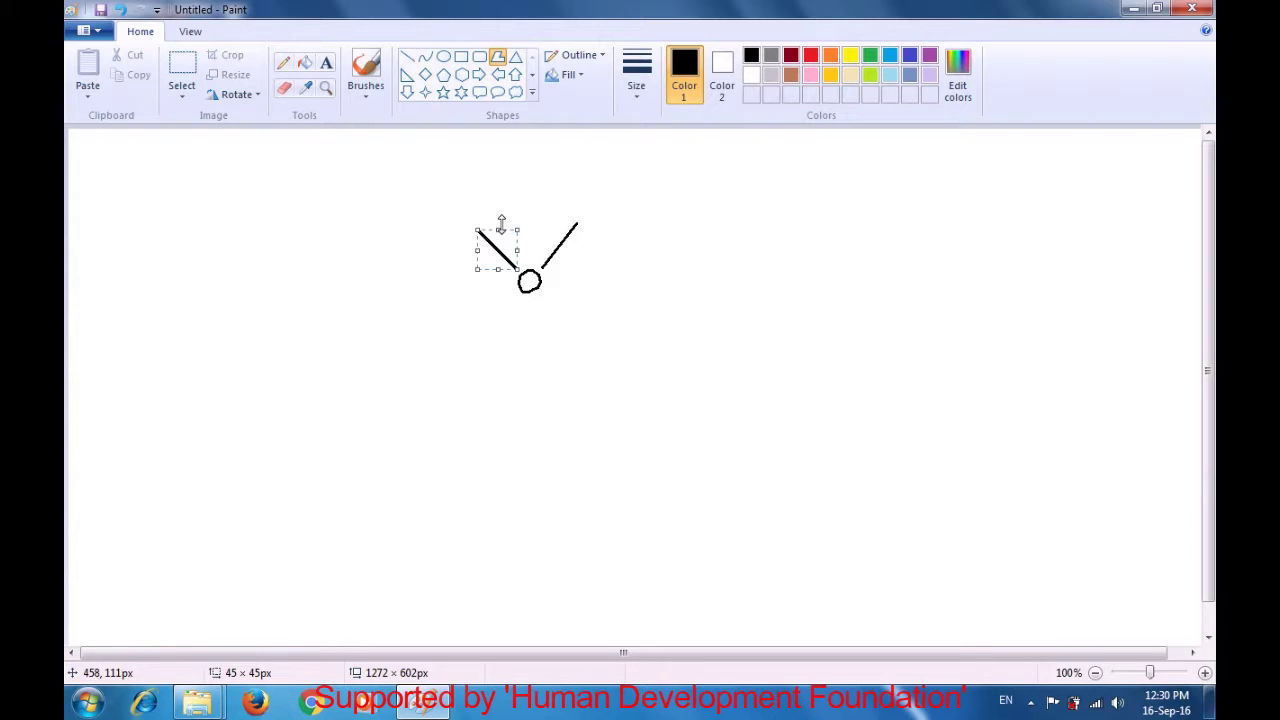
pyautogui.click(681, 212)
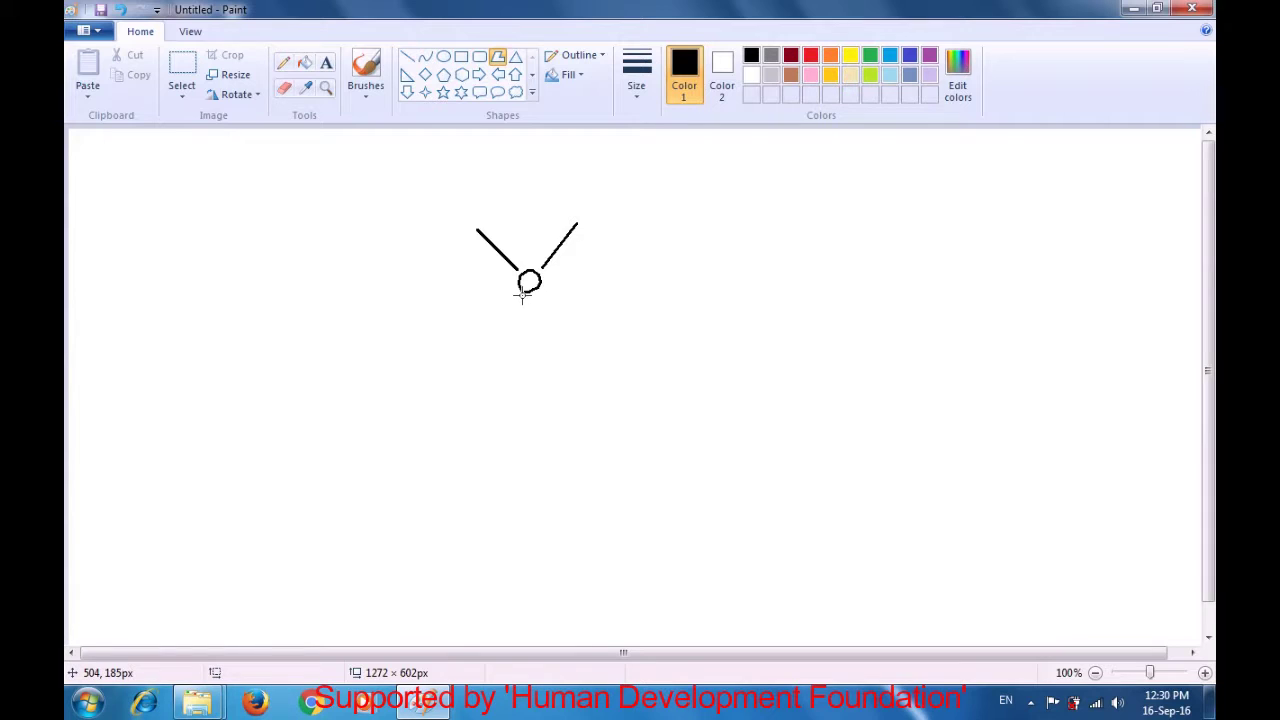
# Draw a narrow tapering body polygon about 19 × 81 px directly below the head
pyautogui.moveTo(519, 294); pyautogui.dragTo(537, 295)
pyautogui.click(529, 367)
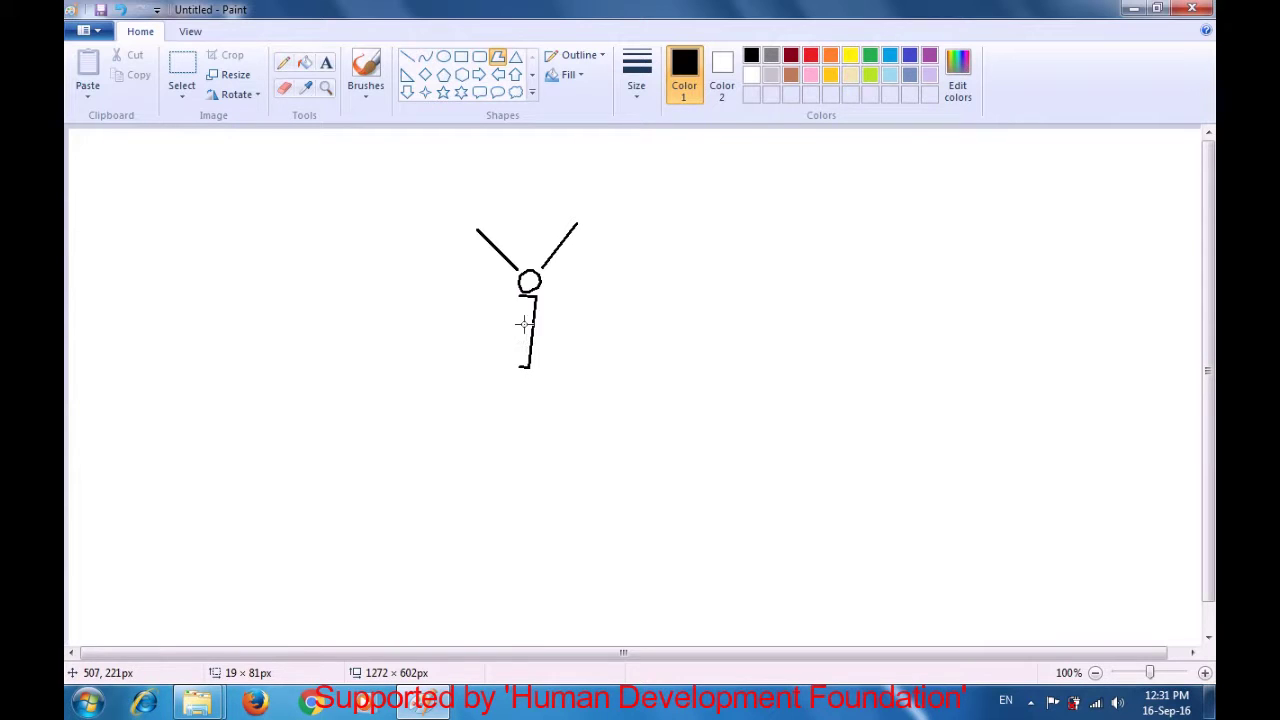
pyautogui.click(518, 294)
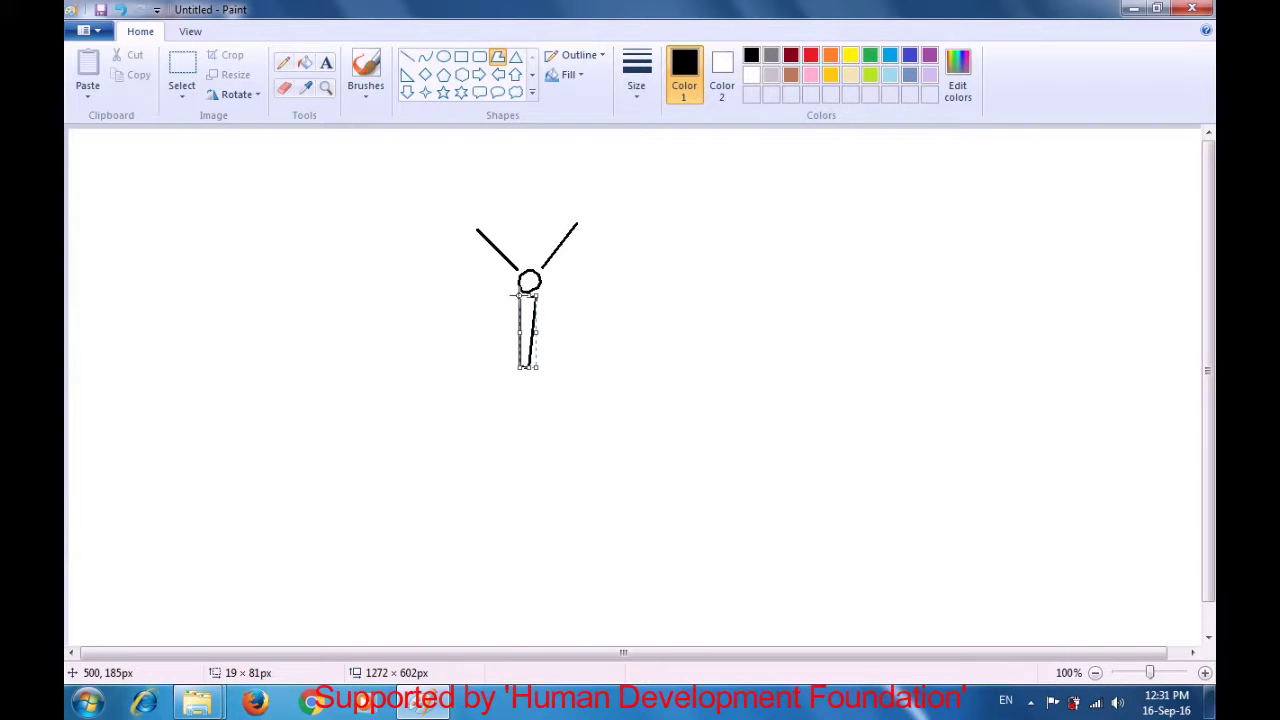
pyautogui.click(600, 287)
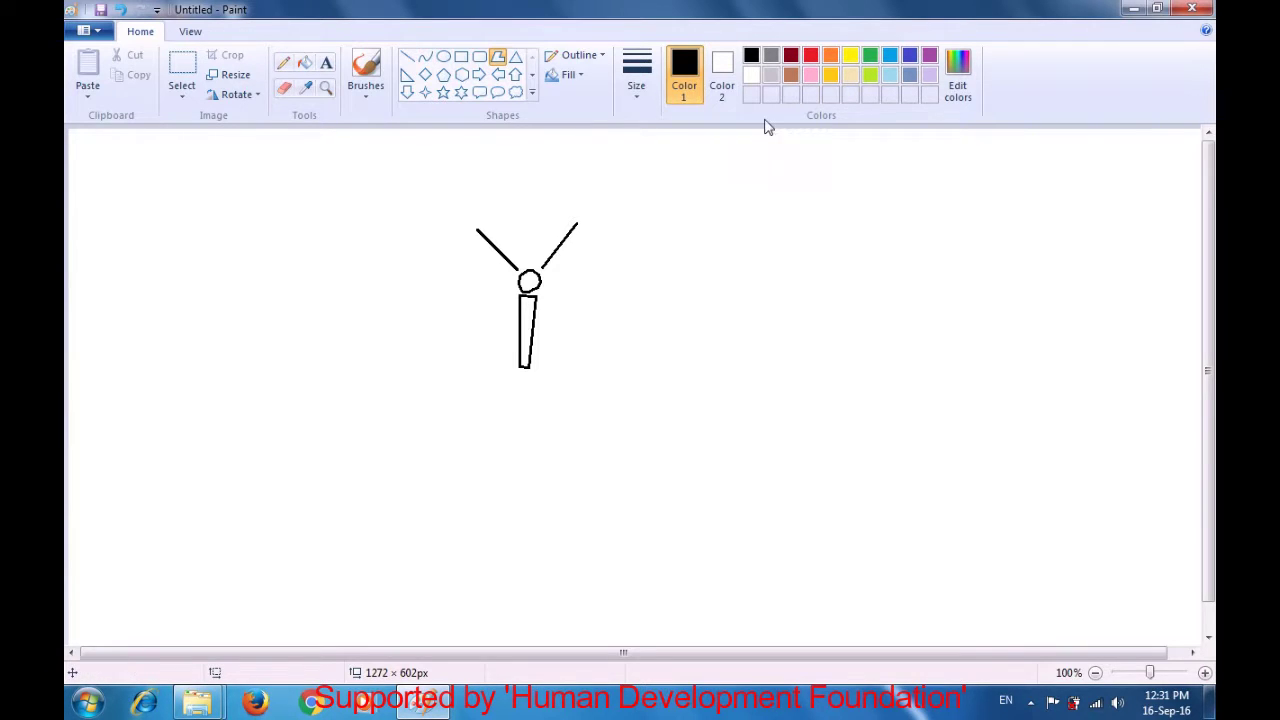
# Draw the butterfly's upper right wing as a gold four-cornered polygon about 106 × 59 px
pyautogui.click(829, 83)
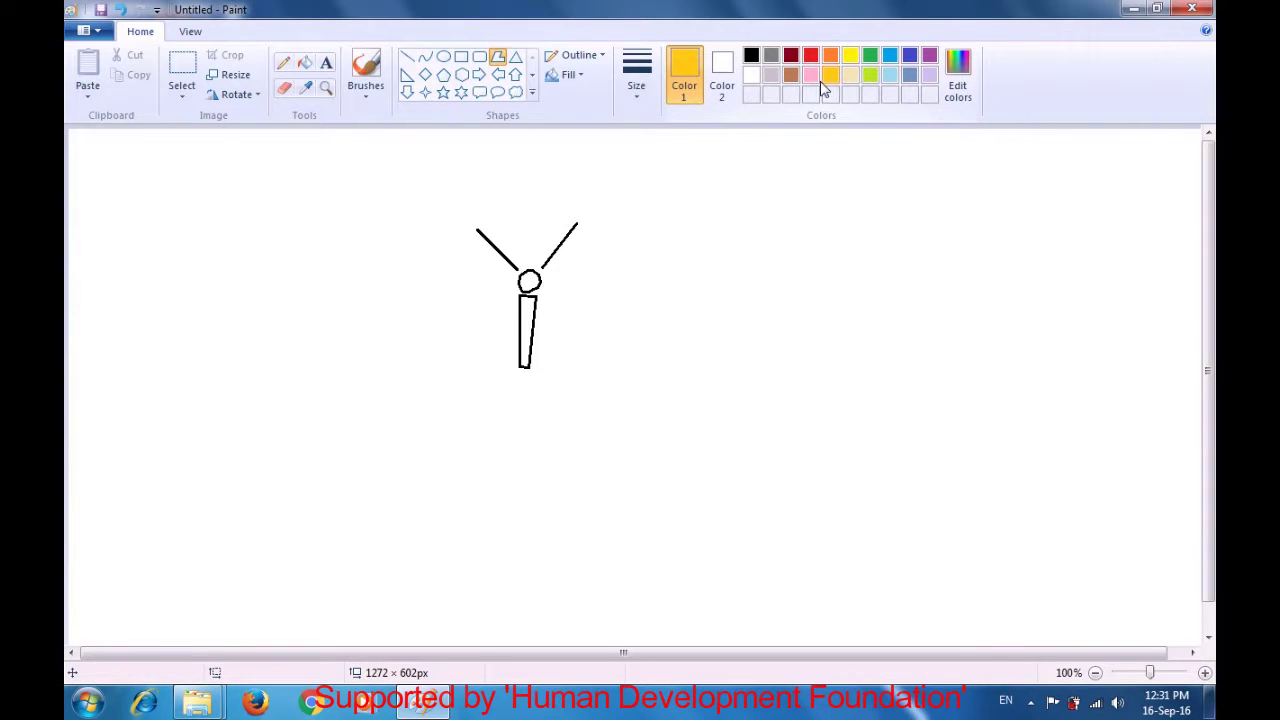
pyautogui.click(548, 290)
pyautogui.moveTo(548, 290); pyautogui.dragTo(582, 277)
pyautogui.click(642, 268)
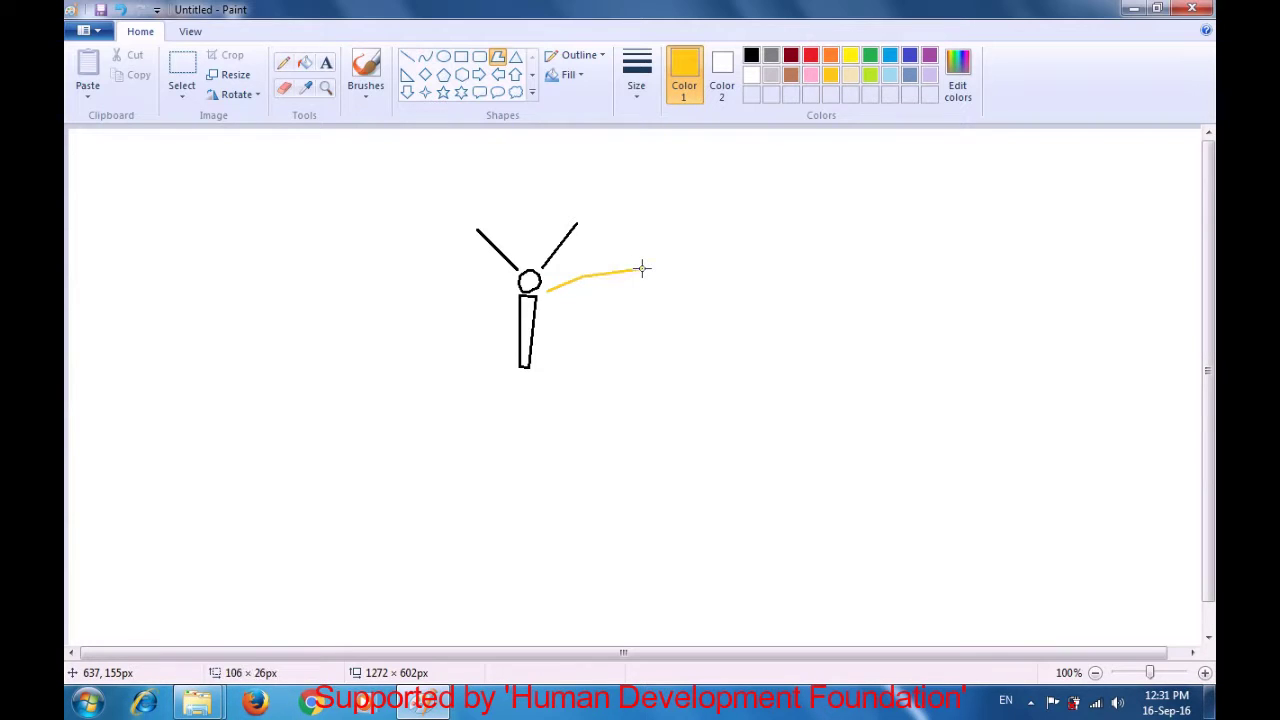
pyautogui.click(617, 320)
pyautogui.click(551, 290)
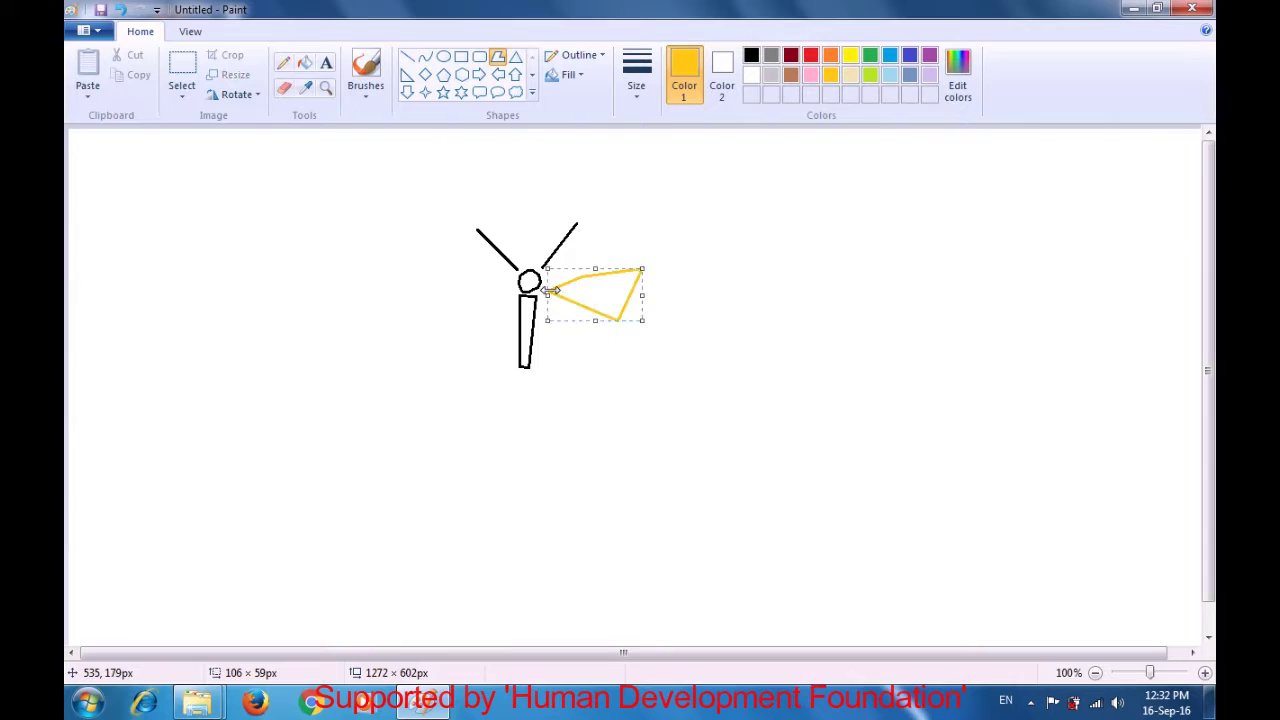
pyautogui.click(611, 237)
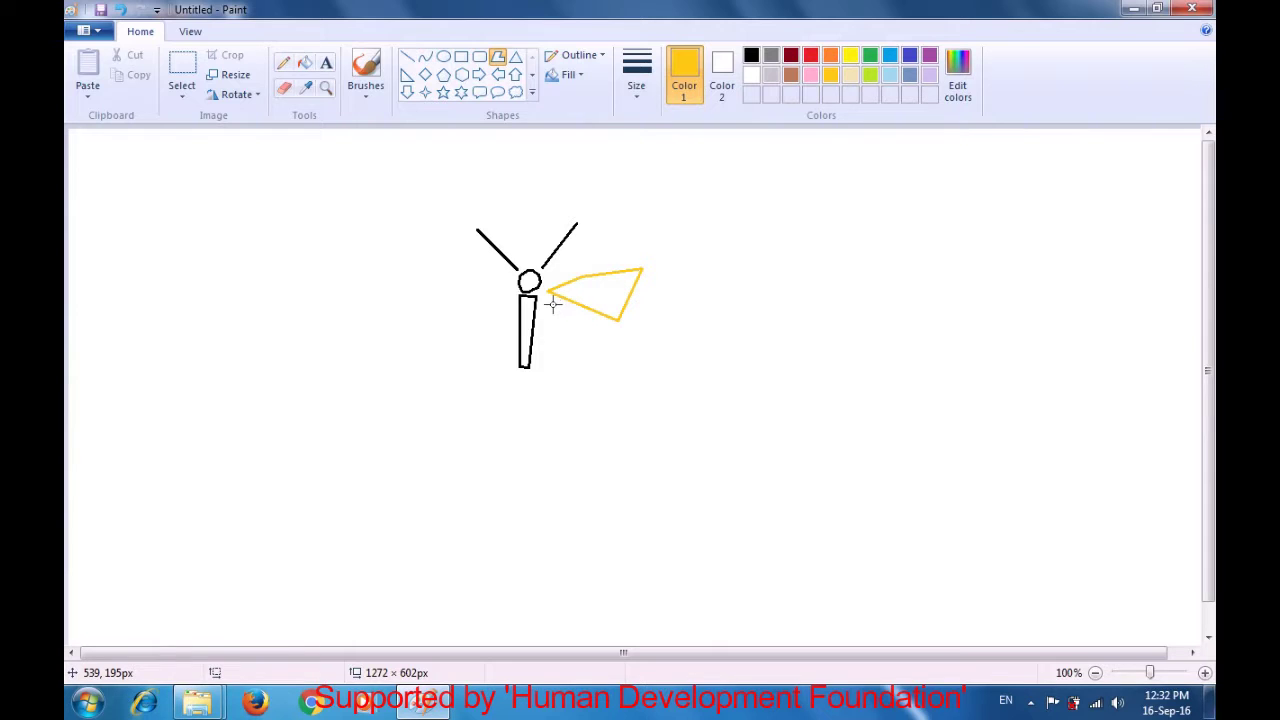
# Draw the lower right wing as a gold polygon about 81 × 91 px beneath the upper one
pyautogui.moveTo(545, 296); pyautogui.dragTo(616, 326)
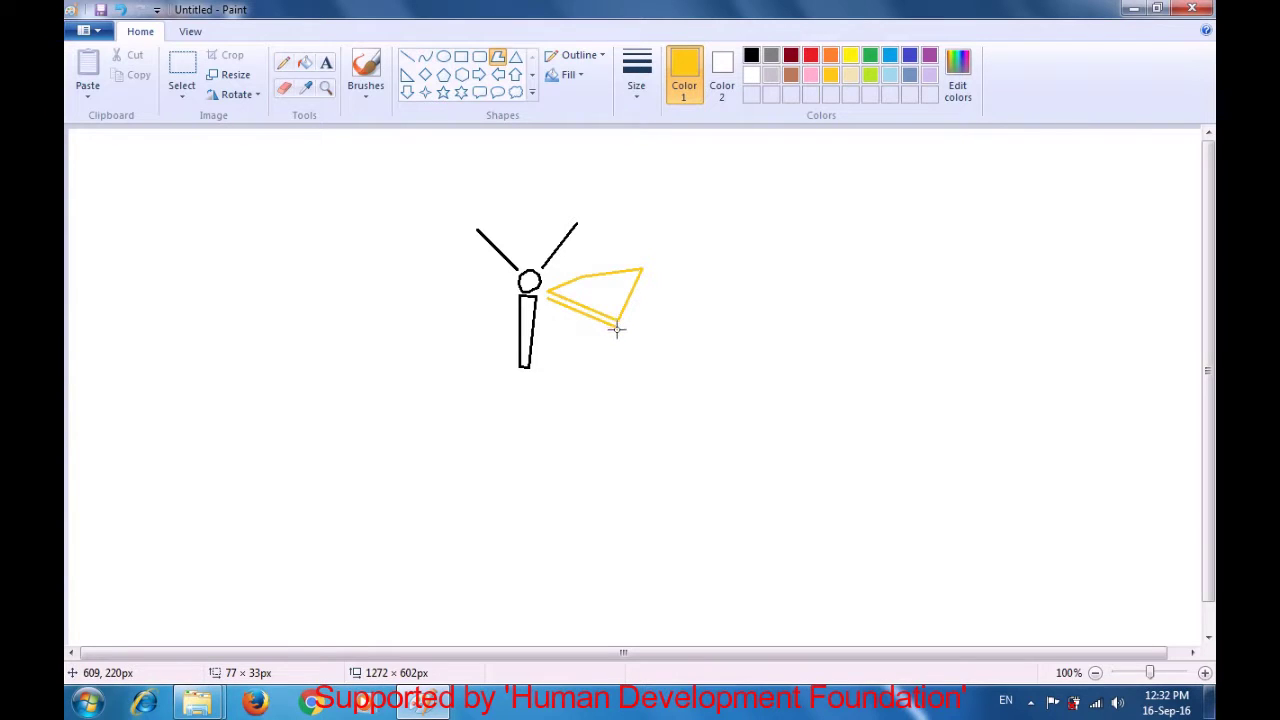
pyautogui.click(619, 348)
pyautogui.click(594, 374)
pyautogui.click(556, 379)
pyautogui.doubleClick(556, 379)
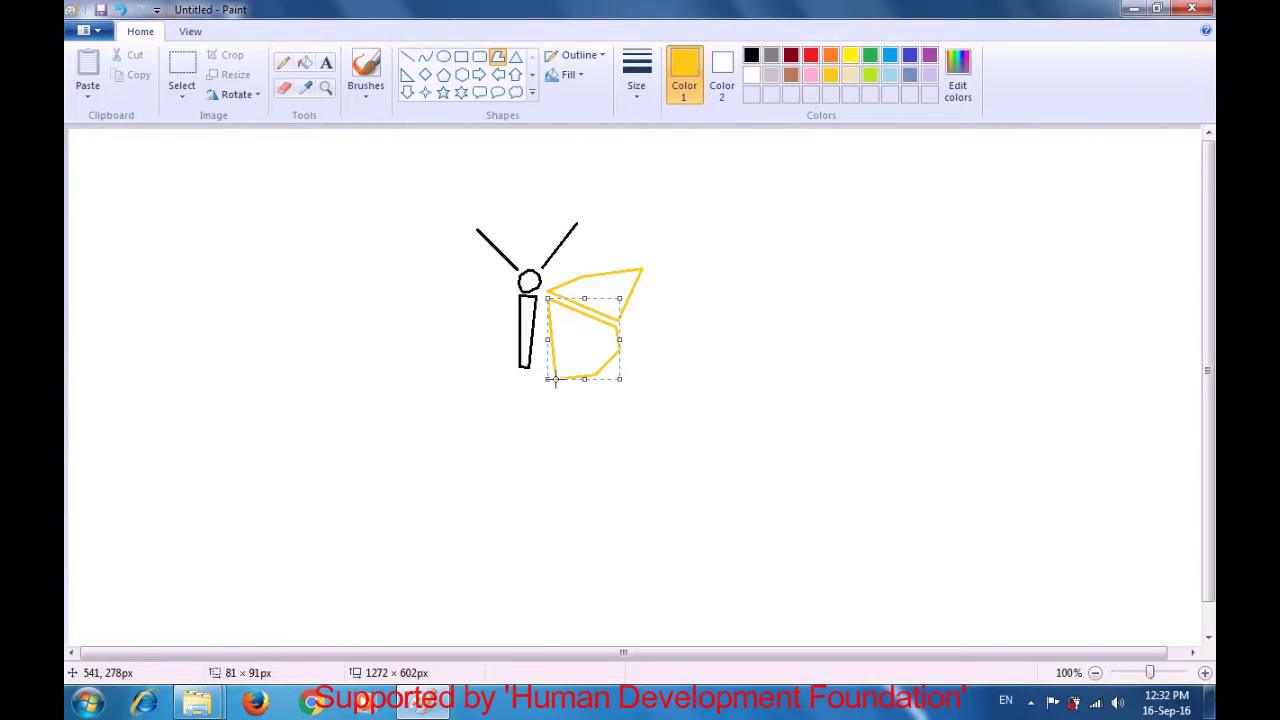
pyautogui.click(740, 346)
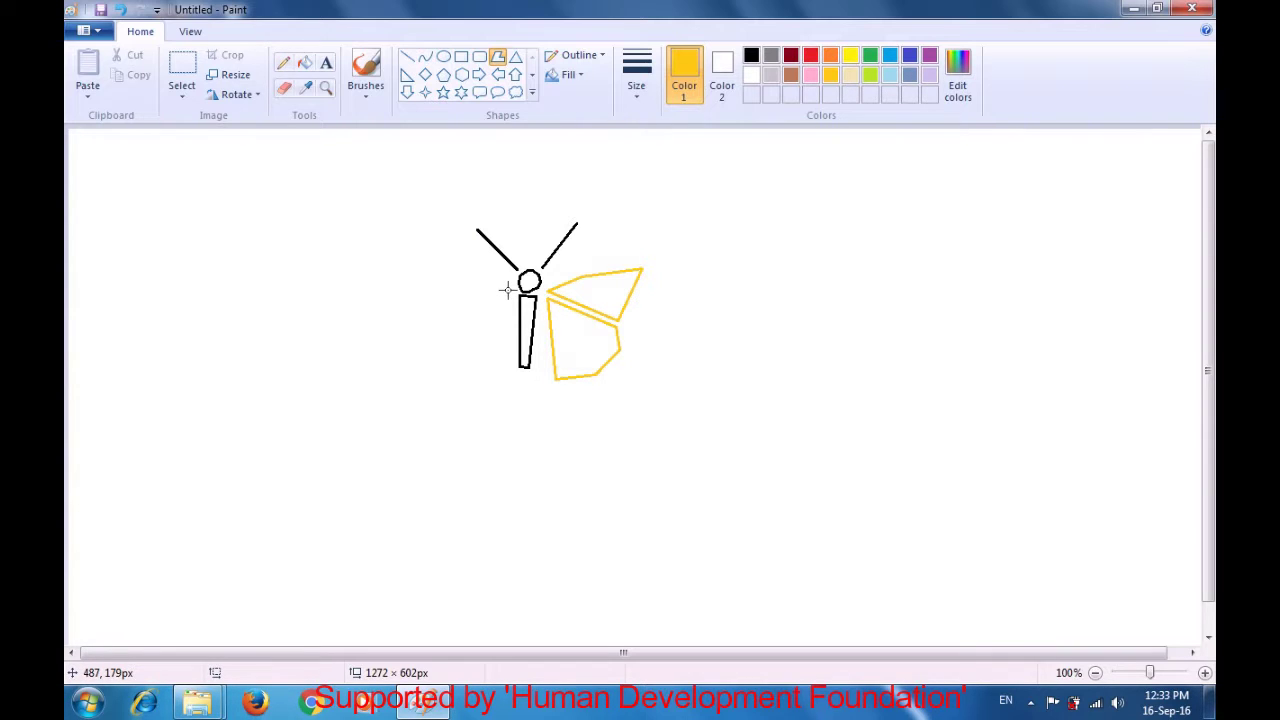
# Draw the upper left wing as a gold four-cornered polygon about 111 × 55 px, mirroring the right side
pyautogui.moveTo(507, 290); pyautogui.dragTo(470, 282)
pyautogui.moveTo(470, 282); pyautogui.dragTo(470, 282)
pyautogui.click(408, 297)
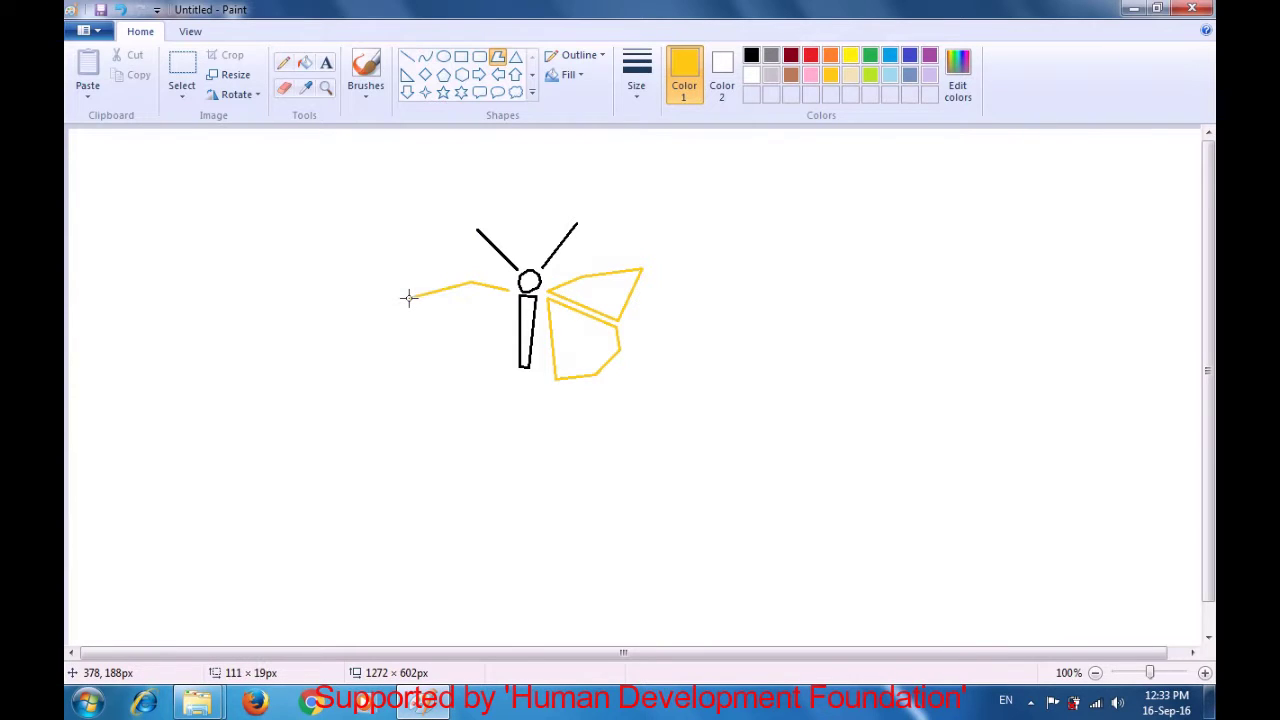
pyautogui.click(455, 331)
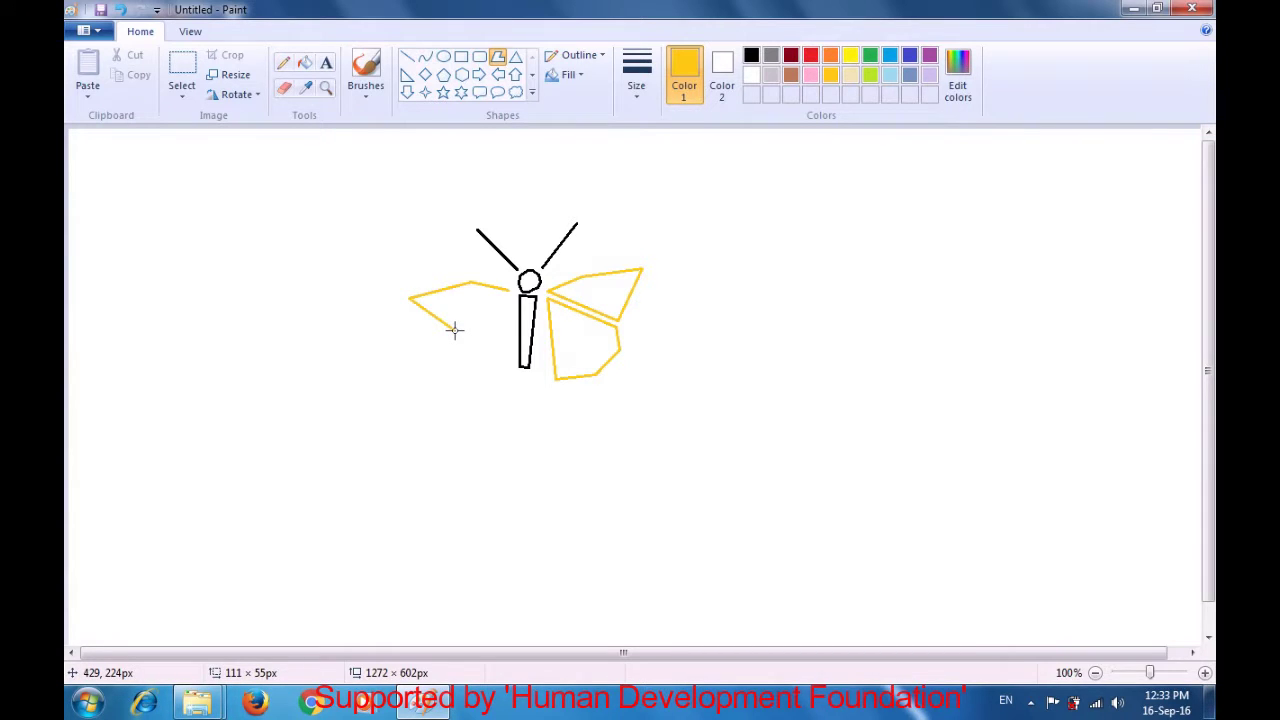
pyautogui.click(508, 288)
pyautogui.click(615, 237)
# Draw the lower left wing as a gold polygon about 72 × 93 px to complete the butterfly
pyautogui.moveTo(509, 296); pyautogui.dragTo(459, 337)
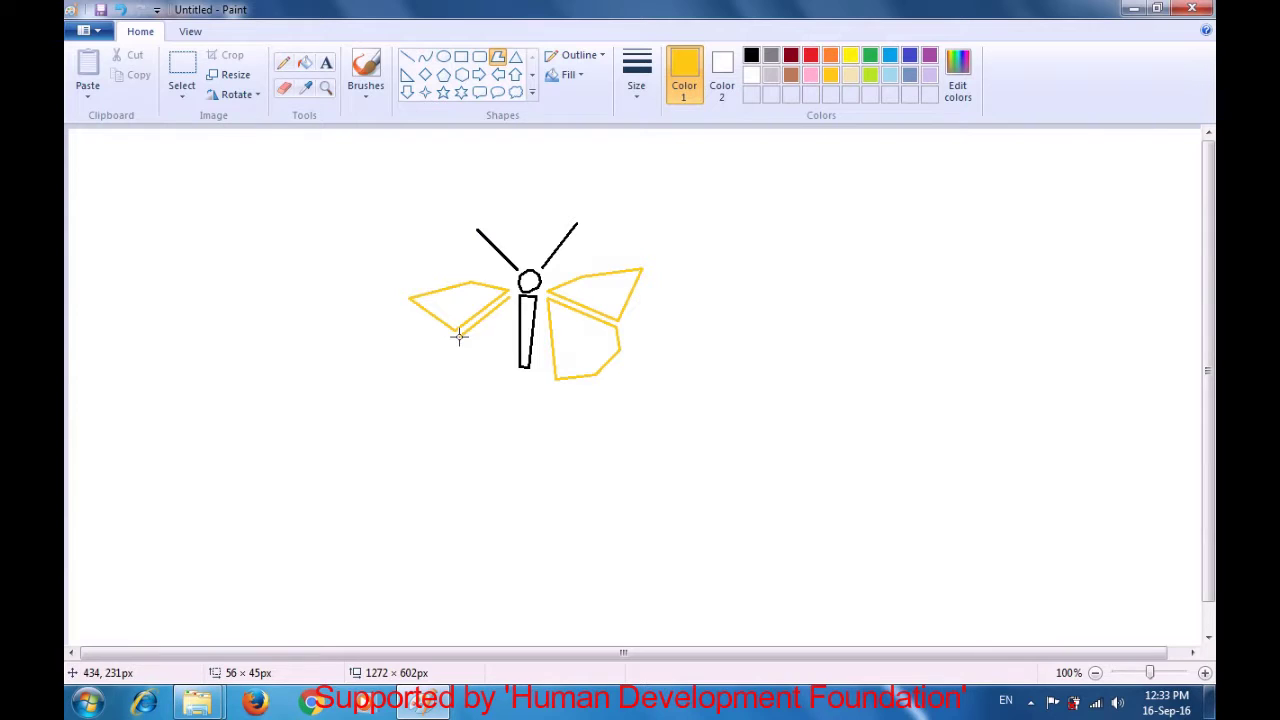
pyautogui.moveTo(459, 336); pyautogui.dragTo(459, 336)
pyautogui.click(444, 360)
pyautogui.click(467, 379)
pyautogui.click(505, 376)
pyautogui.click(510, 296)
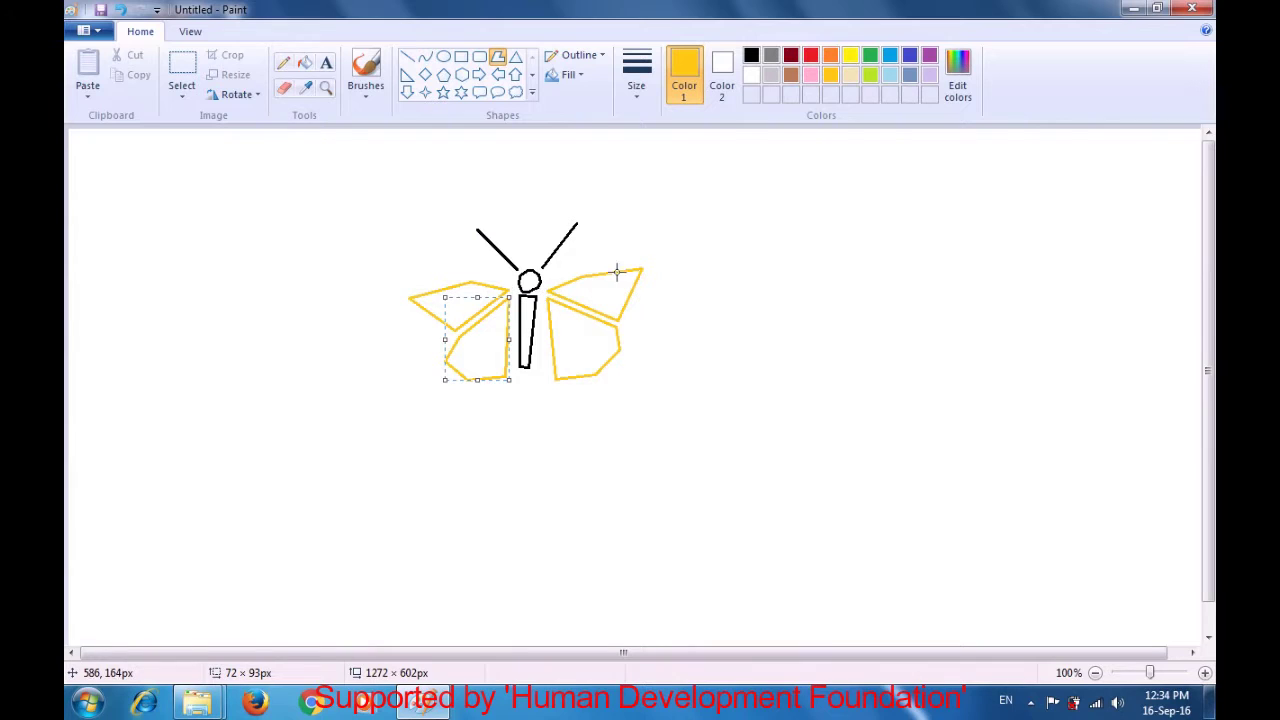
pyautogui.click(681, 251)
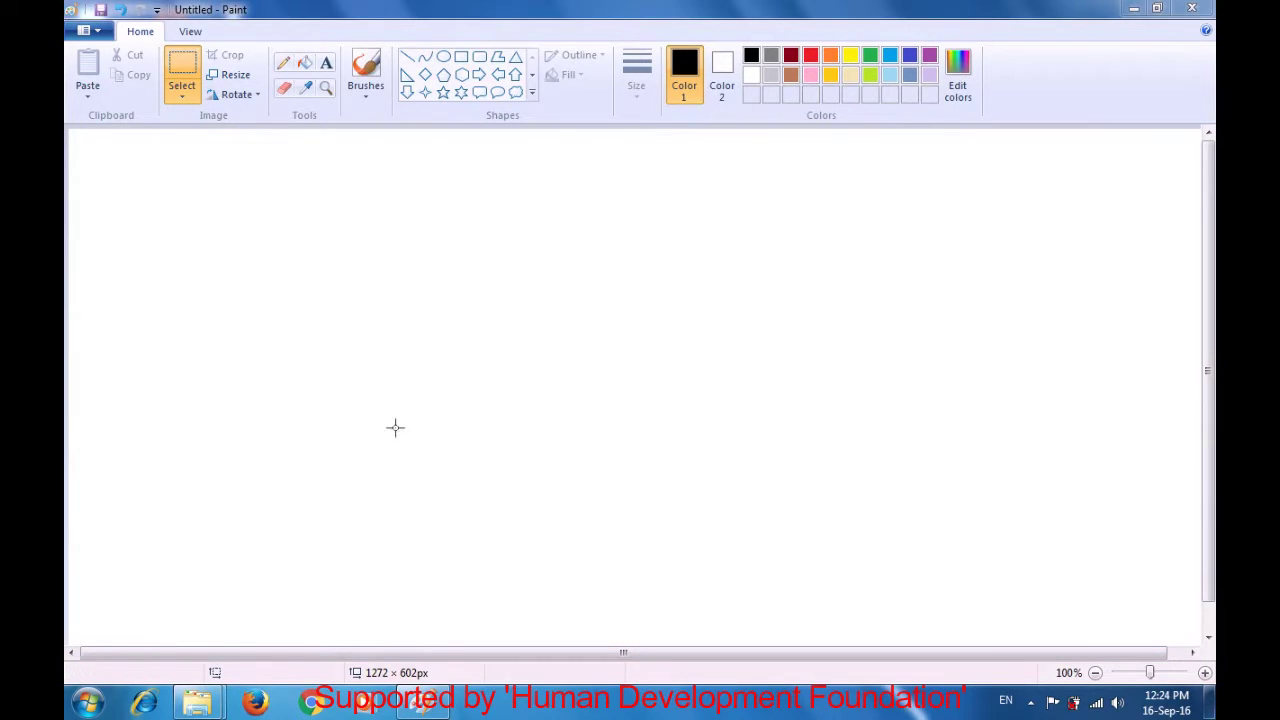
# Draw a black block letter H about 163 × 254 px as one closed Polygon shape on the blank canvas
pyautogui.click(496, 62)
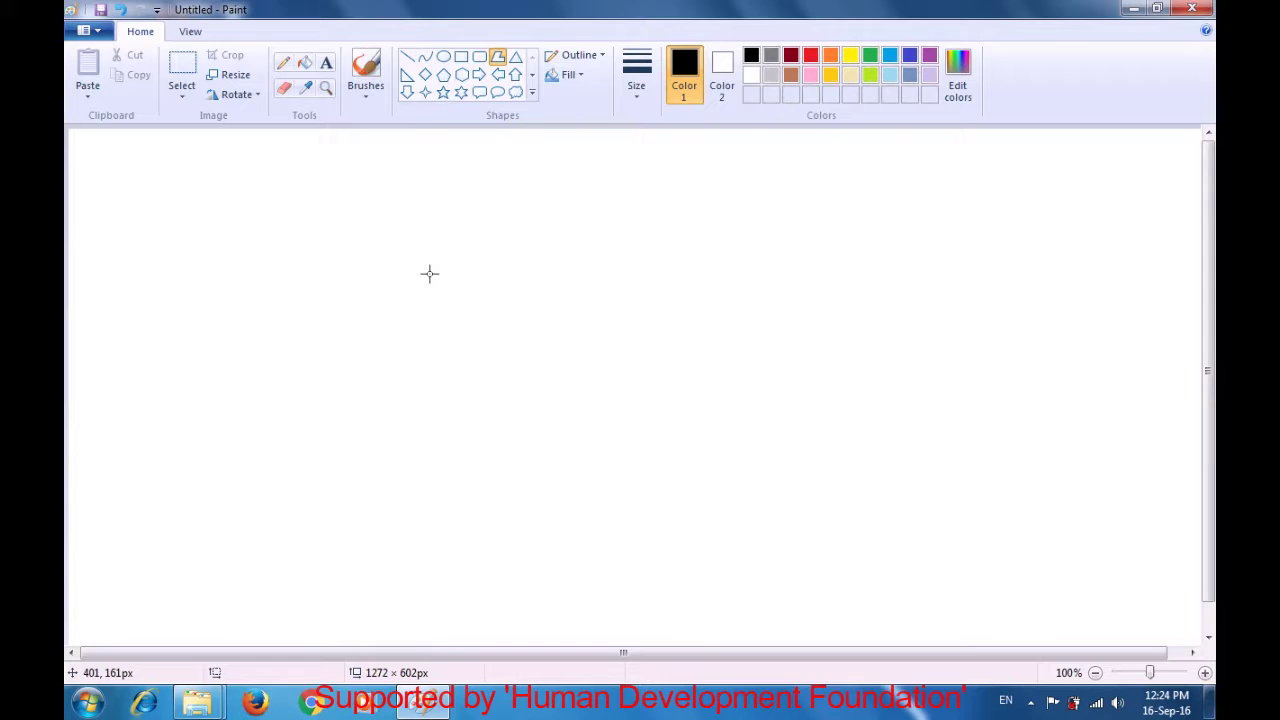
pyautogui.moveTo(429, 273); pyautogui.dragTo(431, 498)
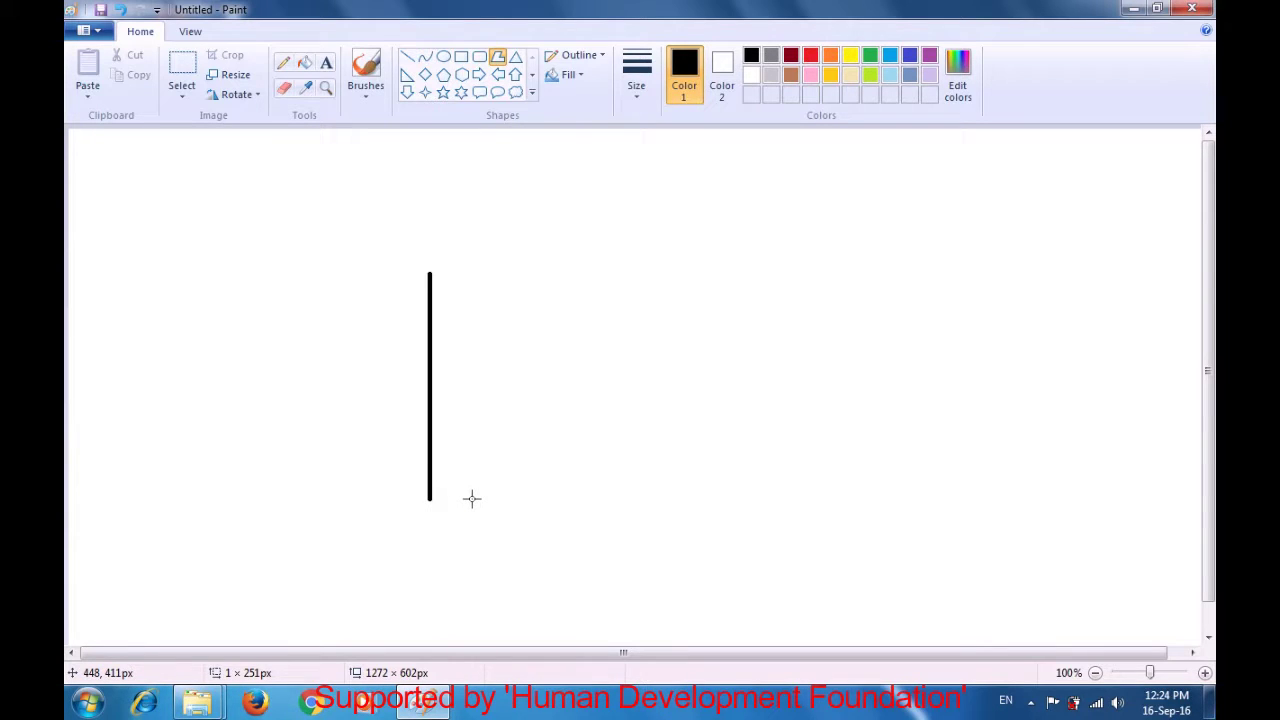
pyautogui.click(472, 498)
pyautogui.click(475, 391)
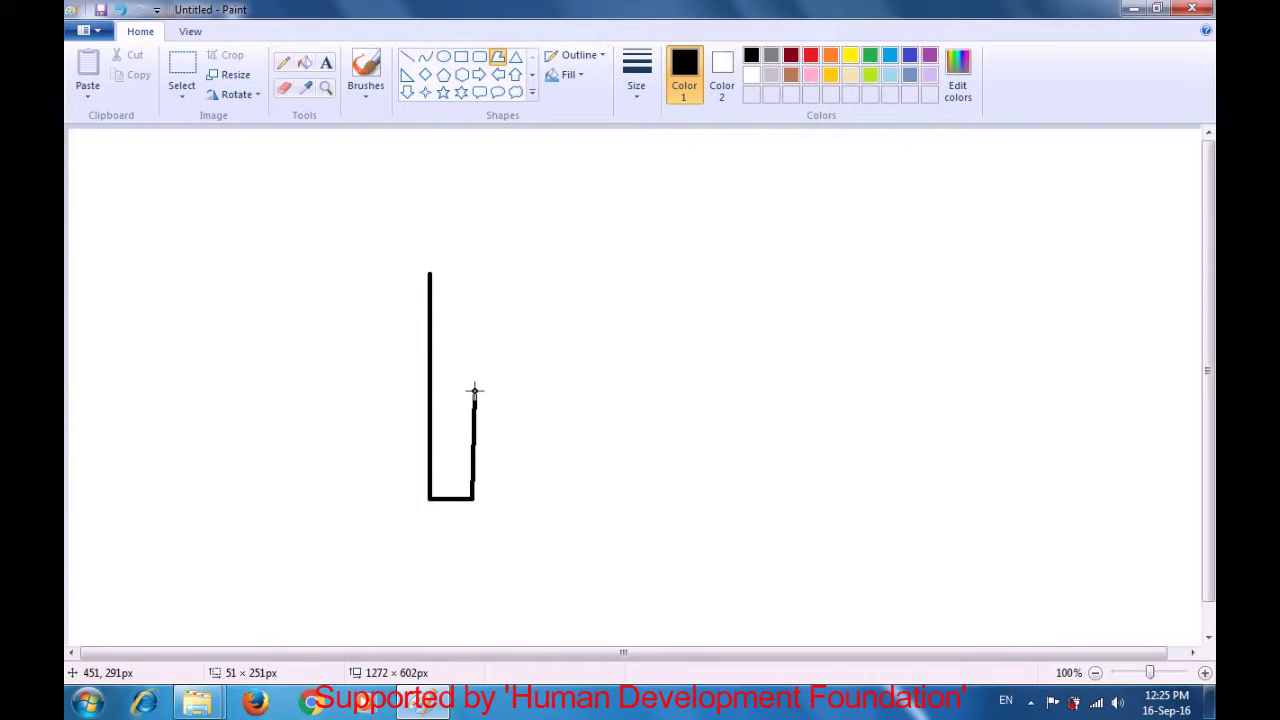
pyautogui.click(525, 390)
pyautogui.click(523, 494)
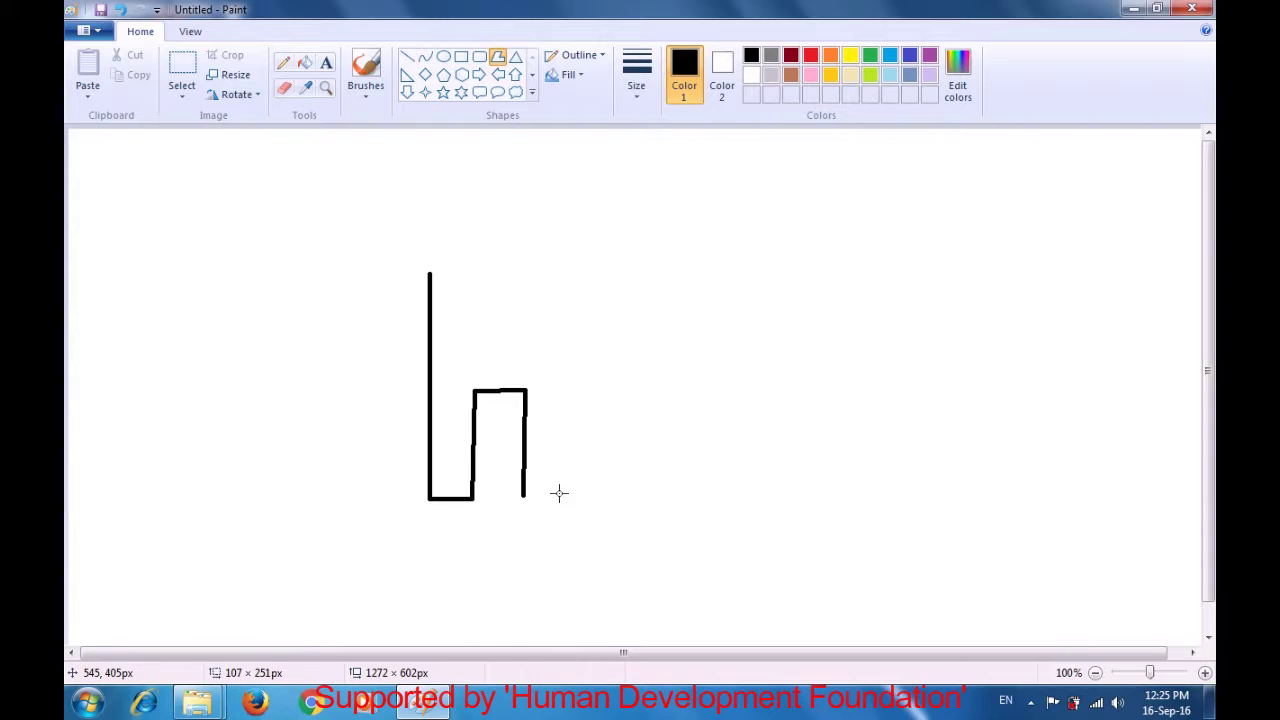
pyautogui.click(559, 493)
pyautogui.click(575, 270)
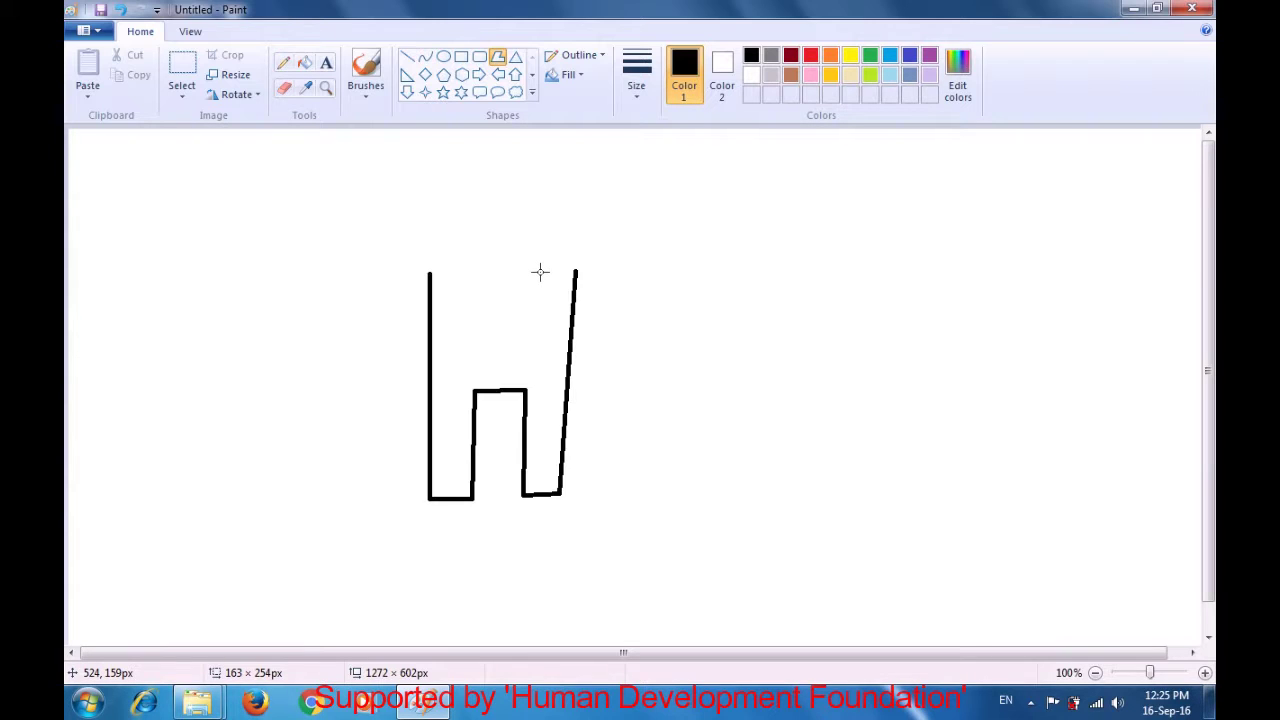
pyautogui.click(540, 272)
pyautogui.click(528, 363)
pyautogui.click(470, 361)
pyautogui.click(464, 272)
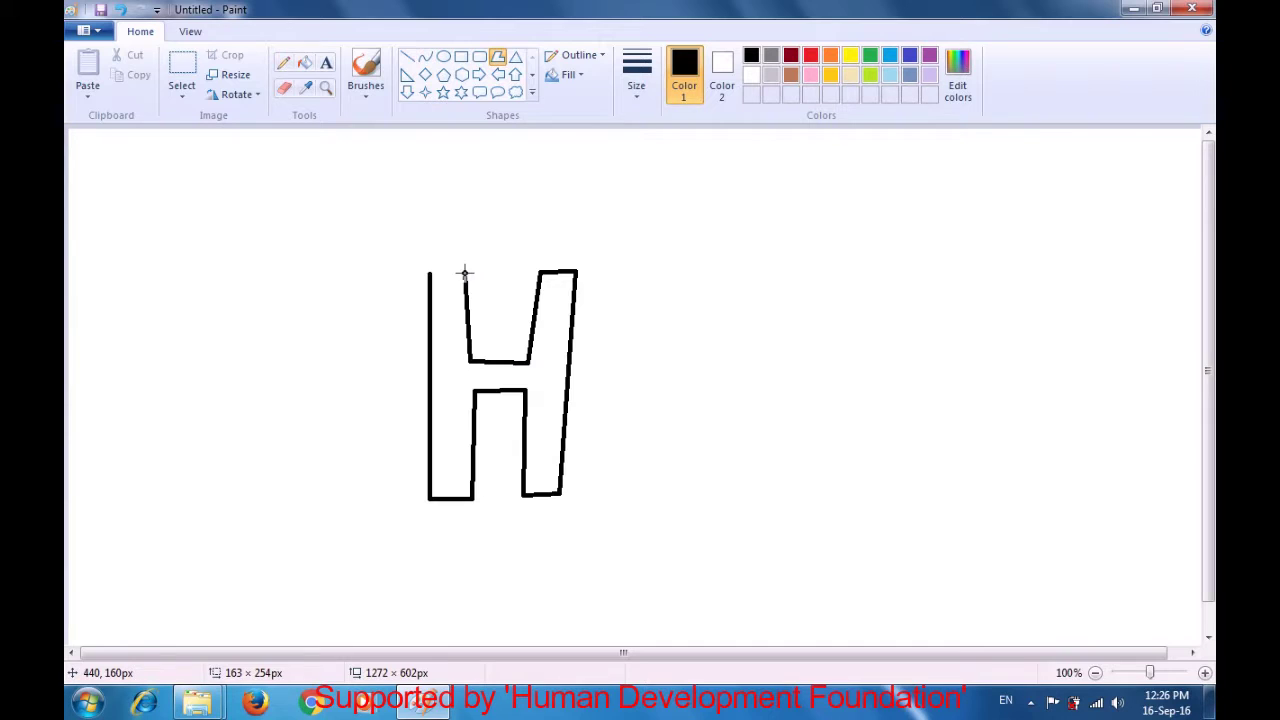
pyautogui.click(431, 271)
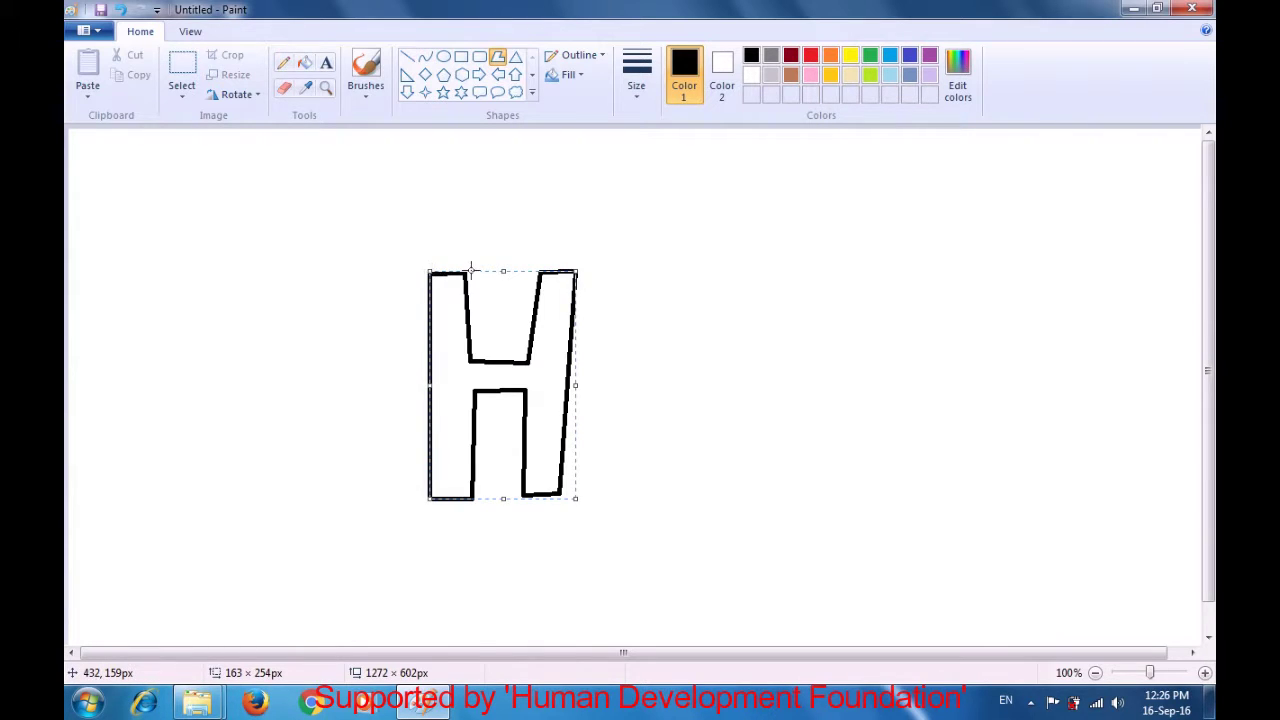
pyautogui.click(654, 249)
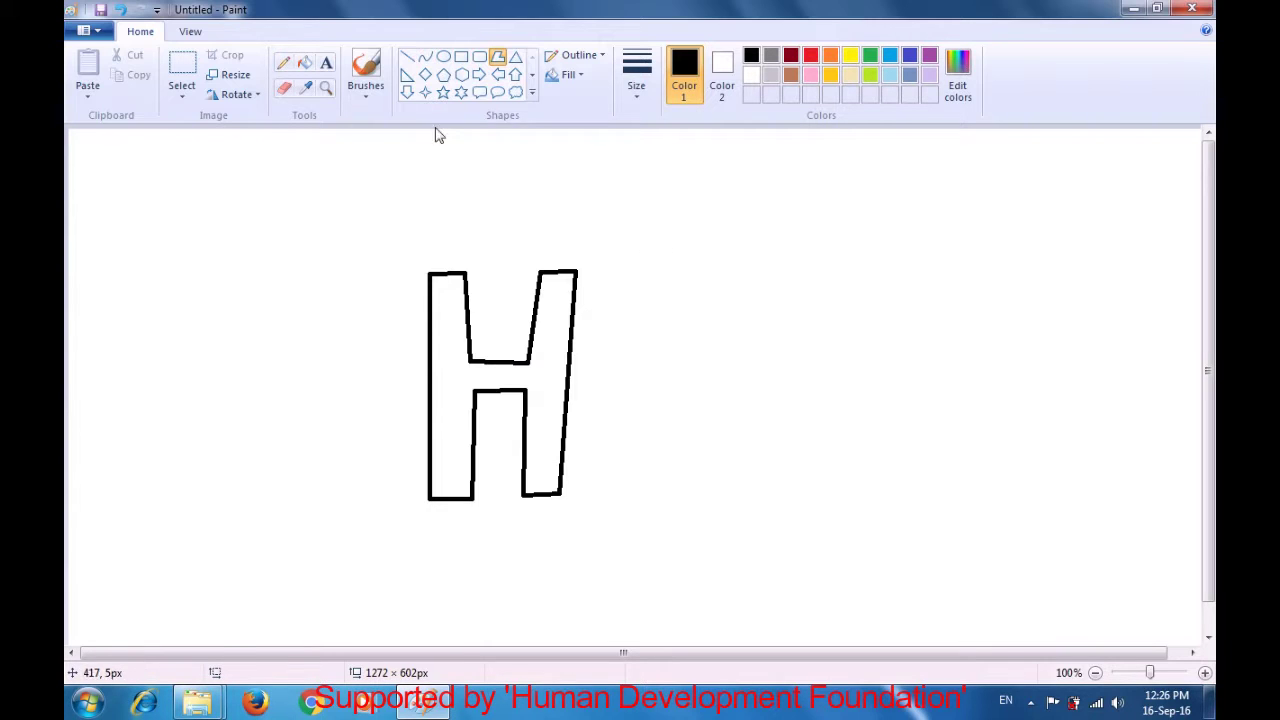
# Fill the inside of the letter H with dark red
pyautogui.click(305, 66)
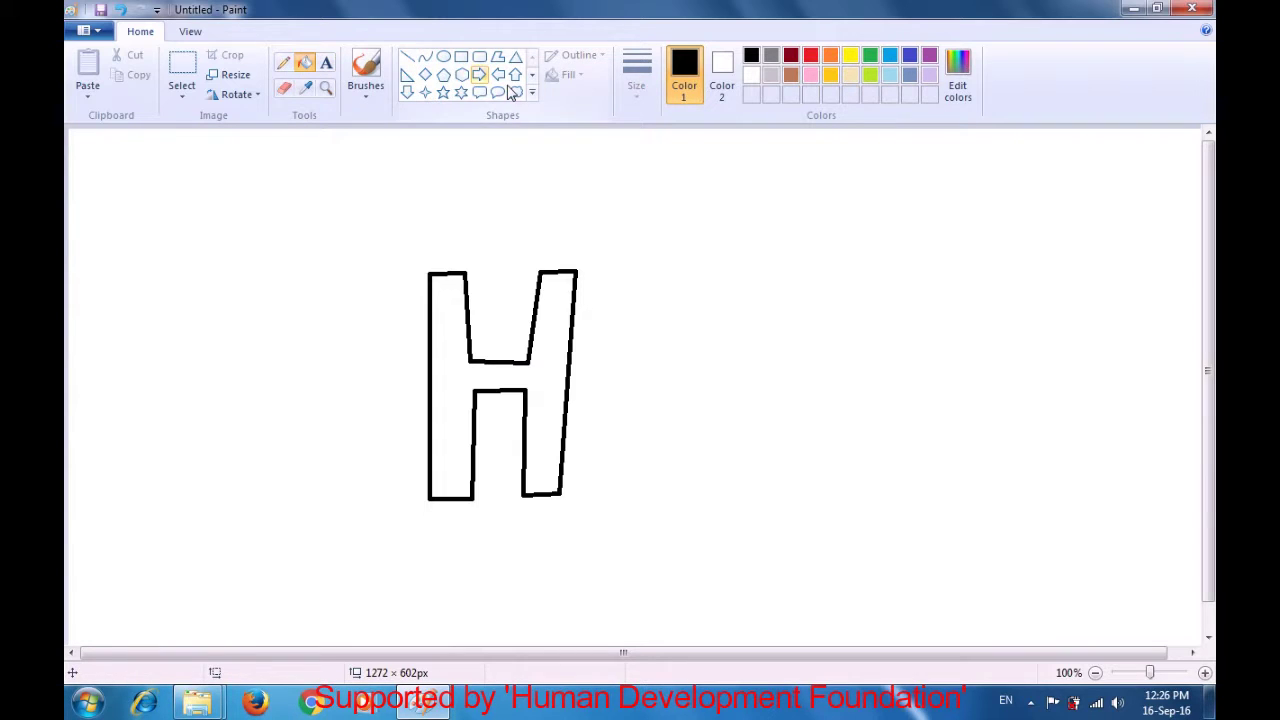
pyautogui.click(789, 57)
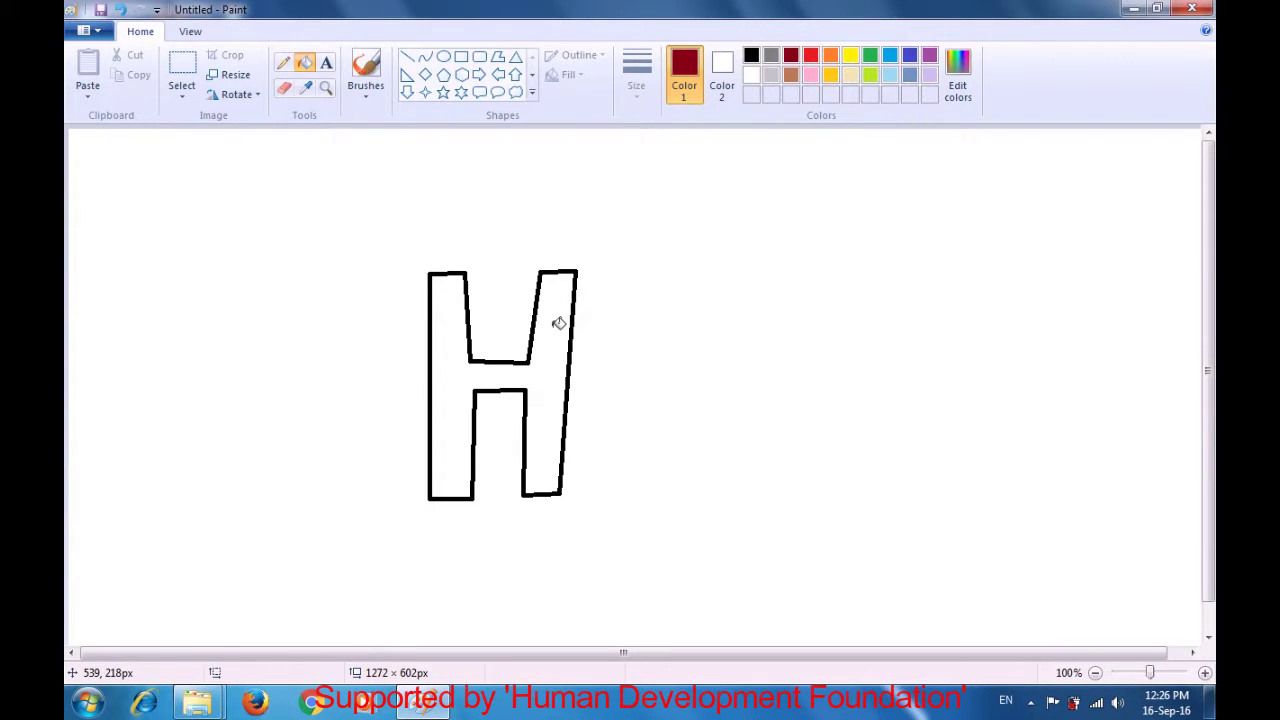
pyautogui.click(558, 322)
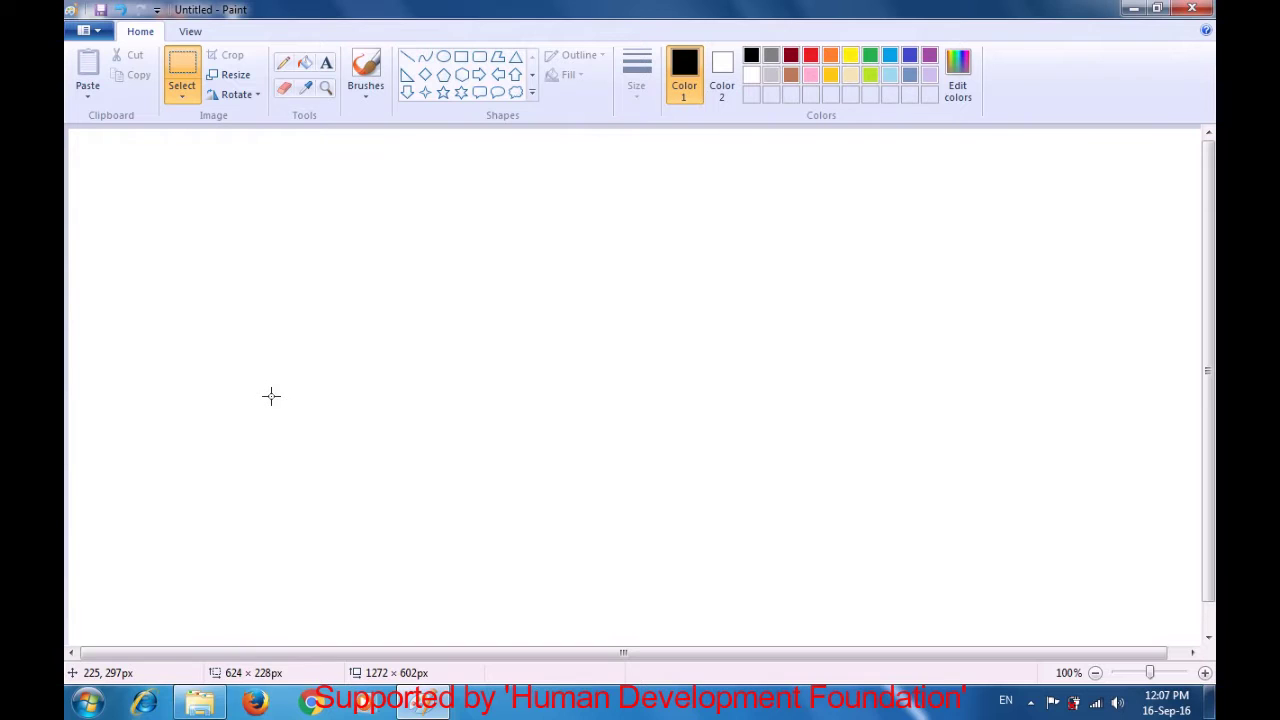
# Choose the Polygon shape for drawing on the blank canvas
pyautogui.click(498, 60)
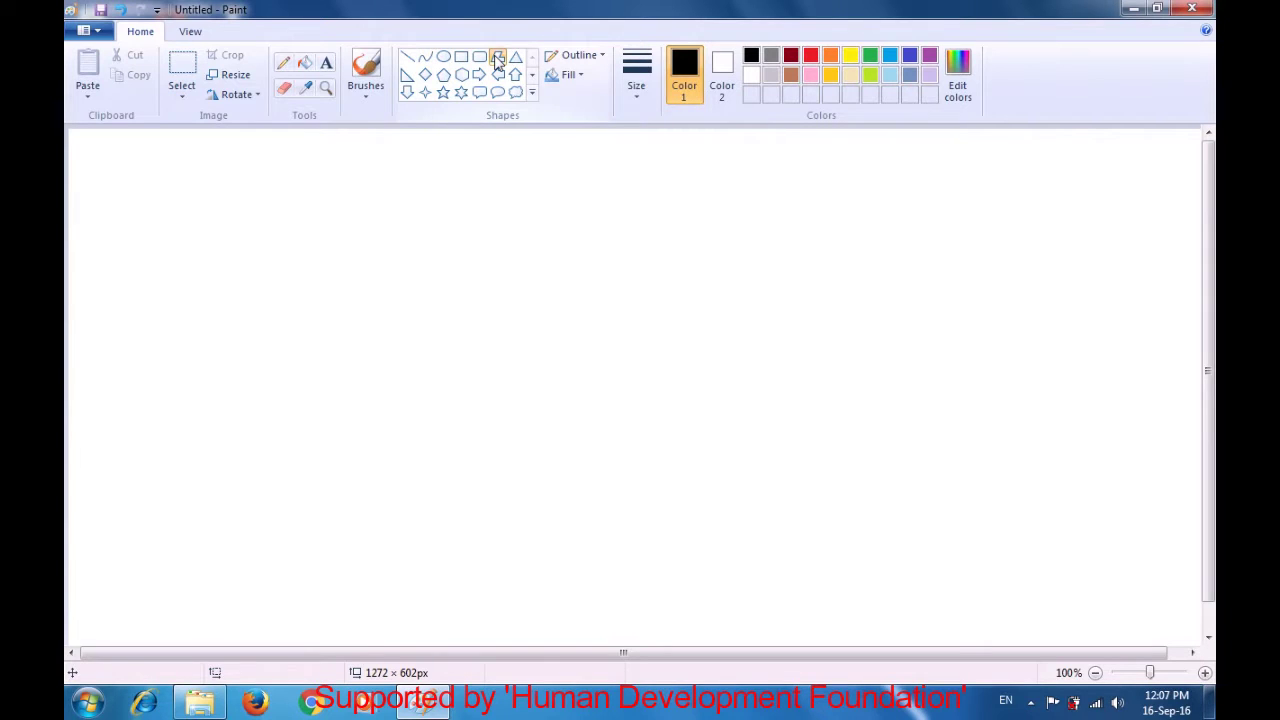